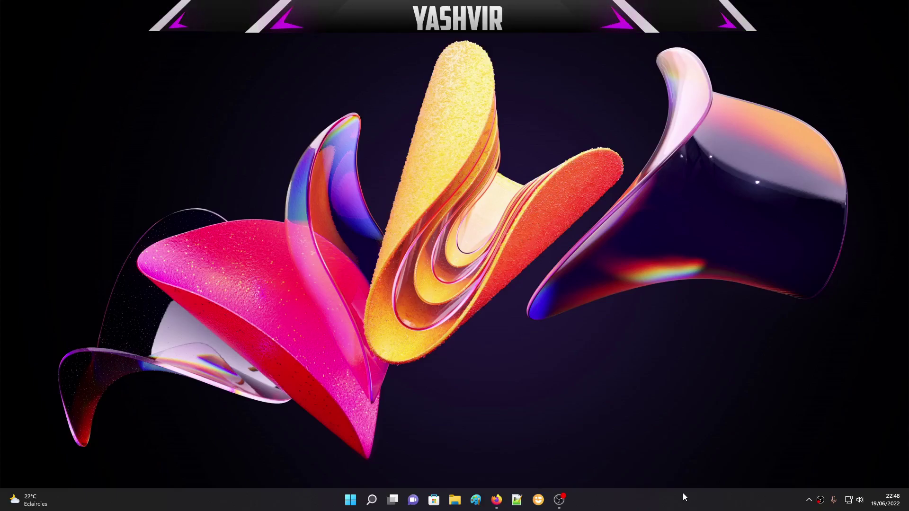
Switch to Firefox and open the Profitability Calculator on the NiceHash website.
click(496, 500)
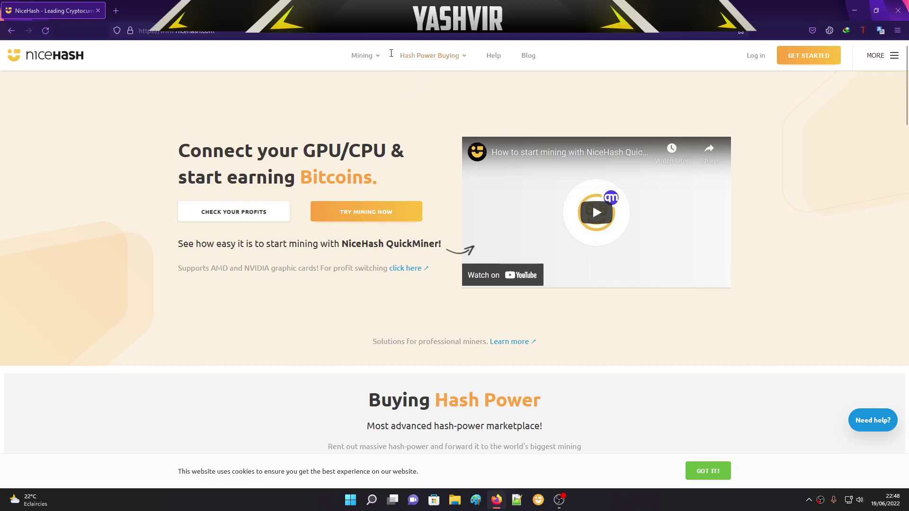
click(375, 58)
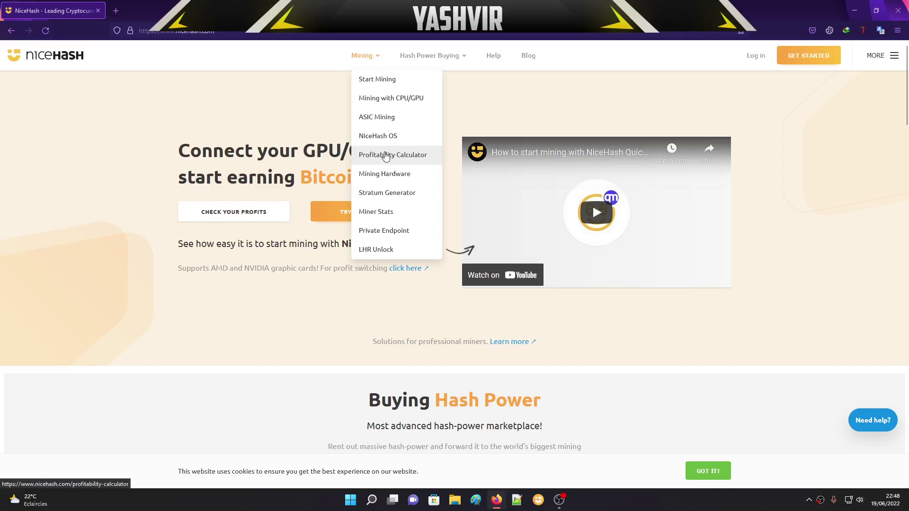
click(390, 155)
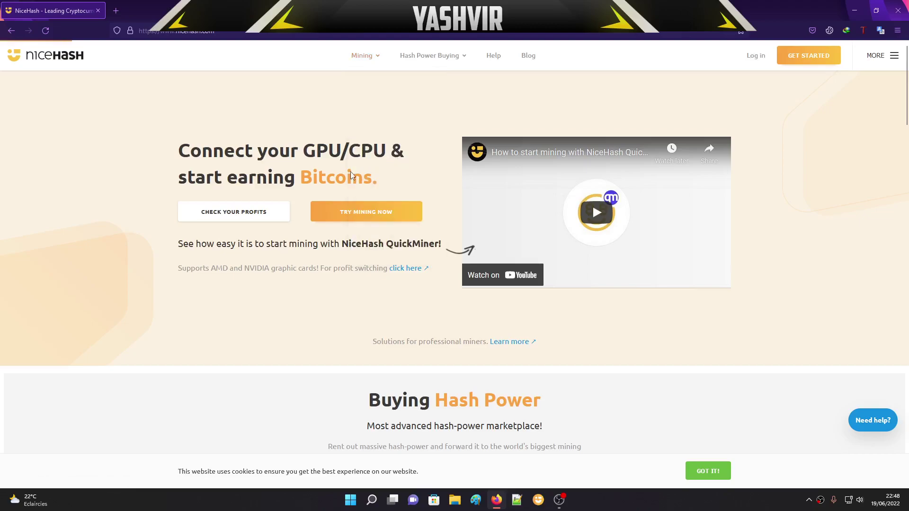
Choose automatic hardware detection as the calculator's way of identifying the CPU and GPU.
scroll(239, 258, down, 5)
scroll(241, 258, up, 2)
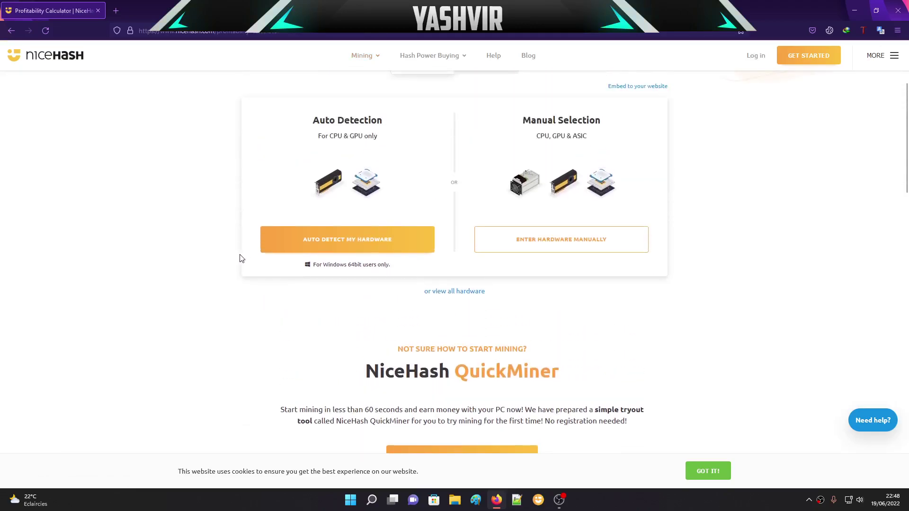
scroll(241, 258, up, 2)
drag(312, 217, 399, 227)
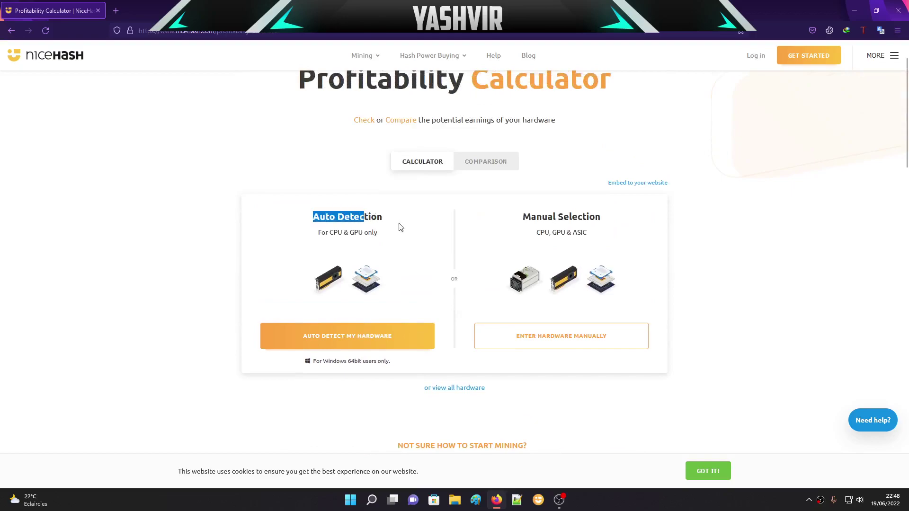
click(400, 228)
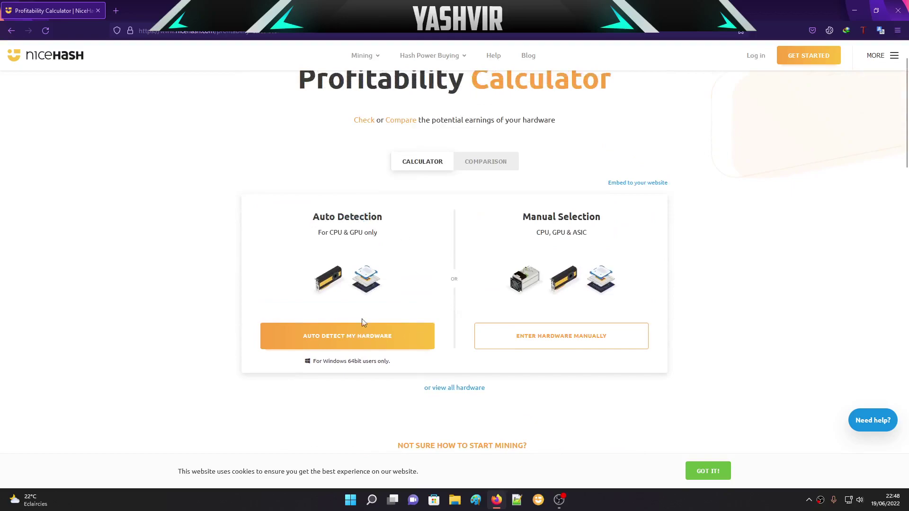
click(393, 347)
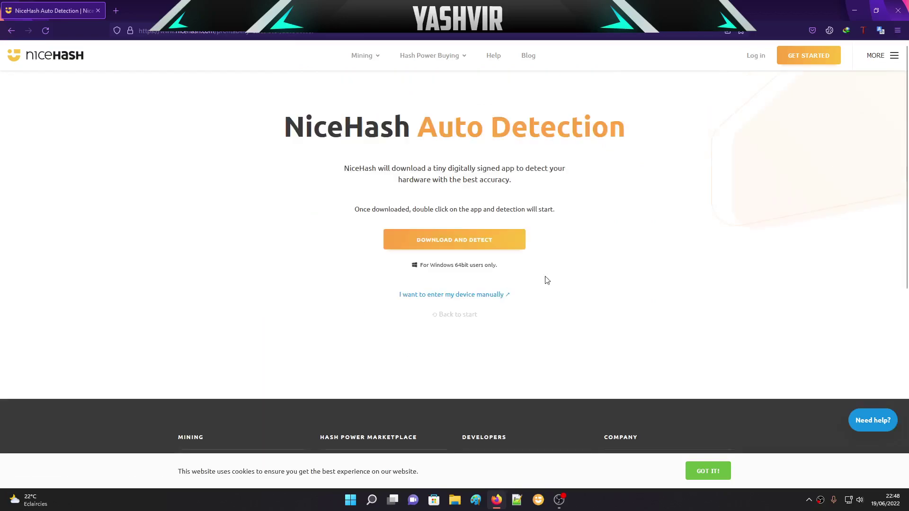
Download NicehashAutoDetect.exe with the proposed save settings and run it to detect the hardware.
click(456, 240)
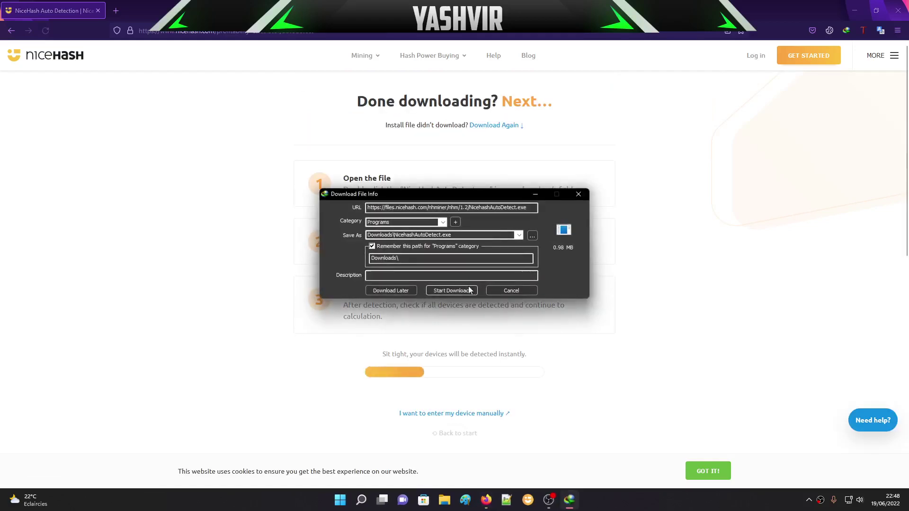
click(450, 291)
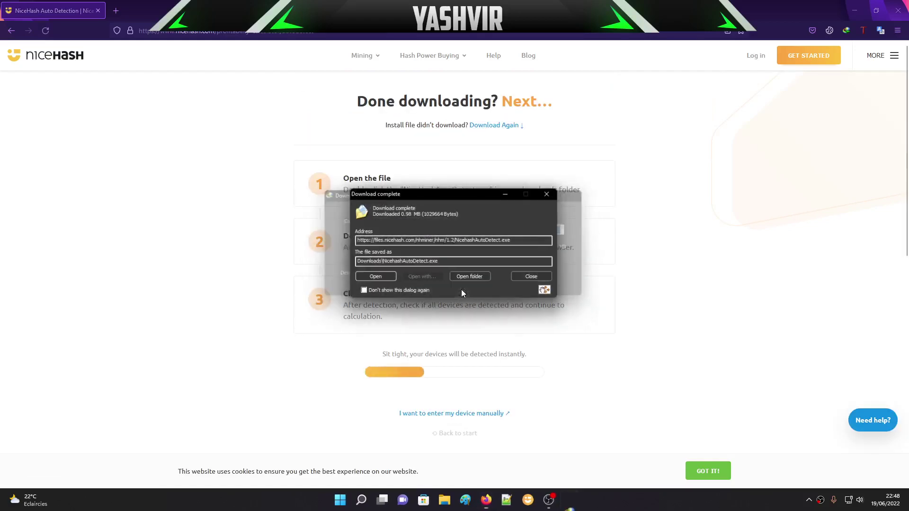
click(370, 279)
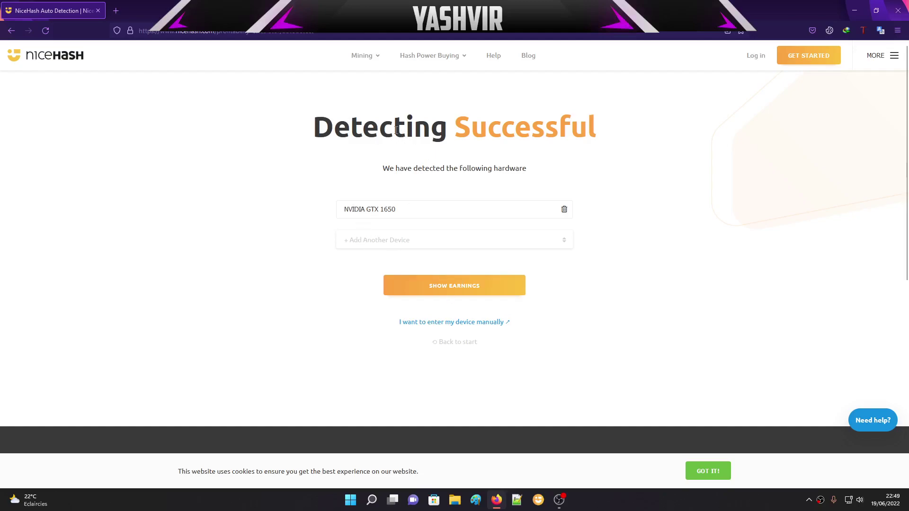
Show the estimated earnings for the detected NVIDIA GTX 1650.
drag(396, 129, 683, 105)
click(351, 205)
click(472, 290)
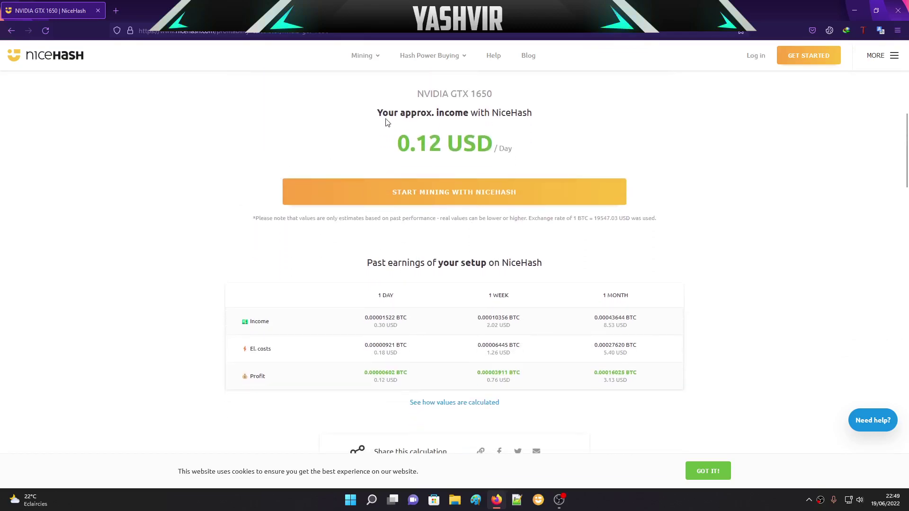
Examine the approximate daily income estimated for the graphics card.
drag(435, 114, 501, 116)
click(560, 124)
drag(399, 146, 440, 150)
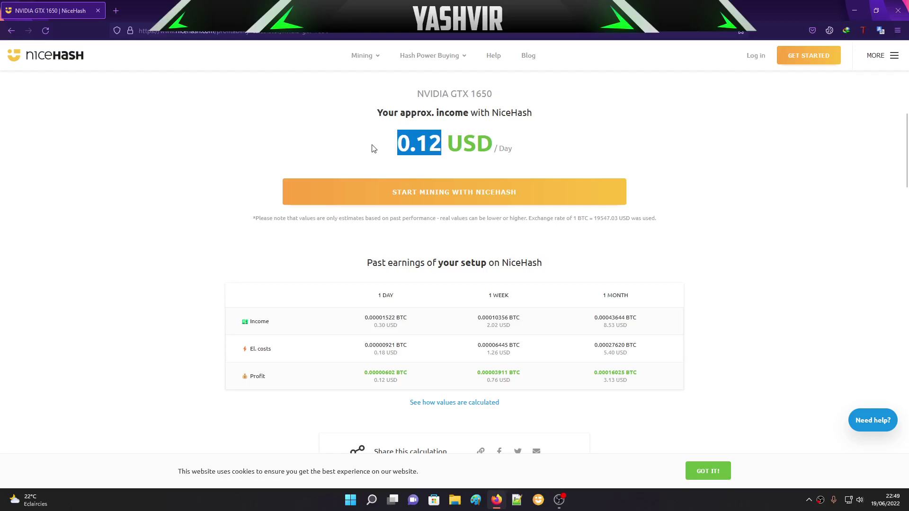
drag(494, 148, 396, 144)
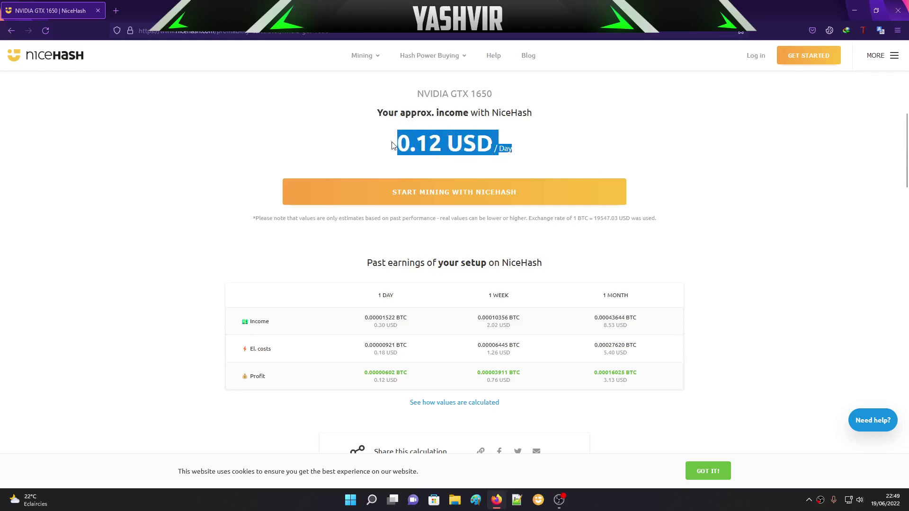
Examine the daily income, electricity costs and profit in the past earnings table, plus the weekly and monthly profit.
scroll(470, 355, down, 1)
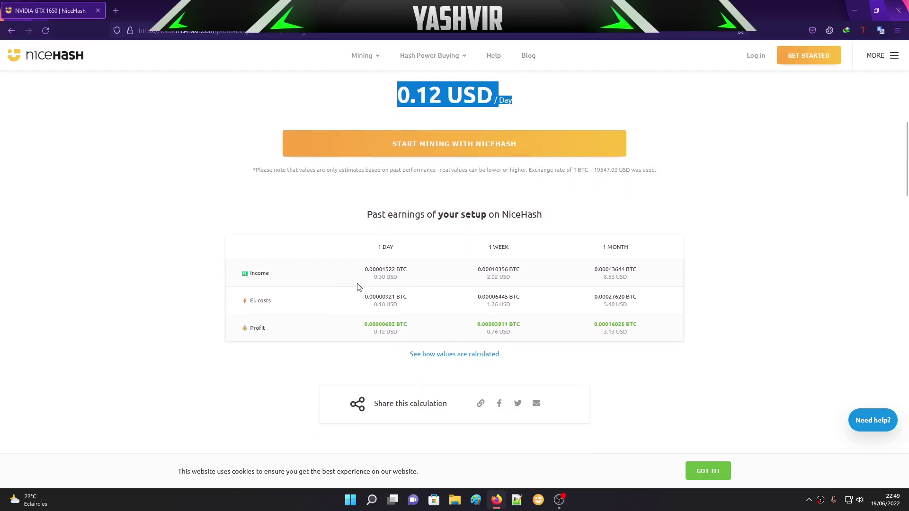
drag(364, 269, 394, 279)
click(377, 278)
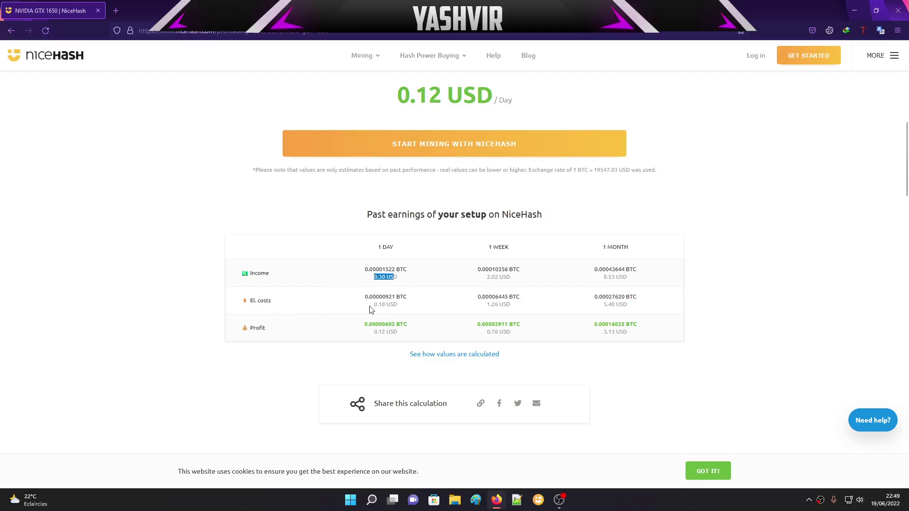
drag(372, 307, 416, 311)
drag(369, 336, 410, 341)
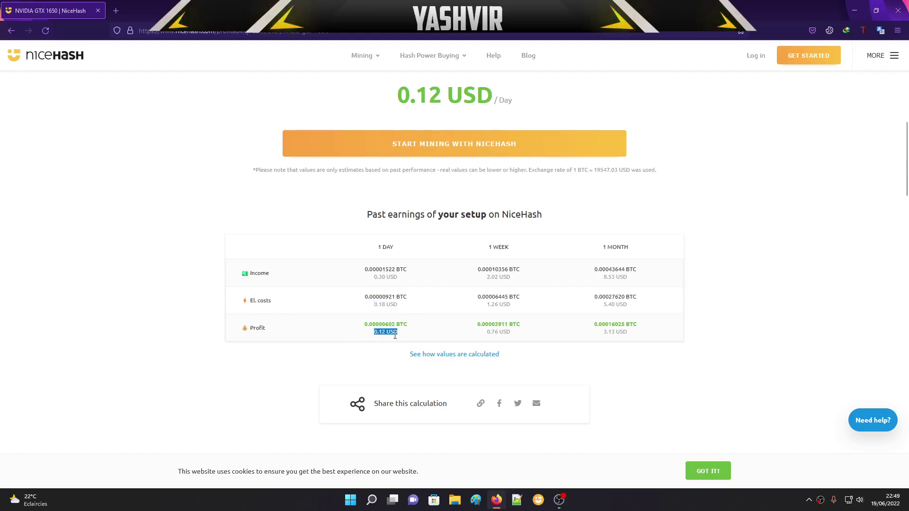
click(389, 333)
drag(486, 332, 511, 334)
drag(603, 334, 648, 339)
click(631, 343)
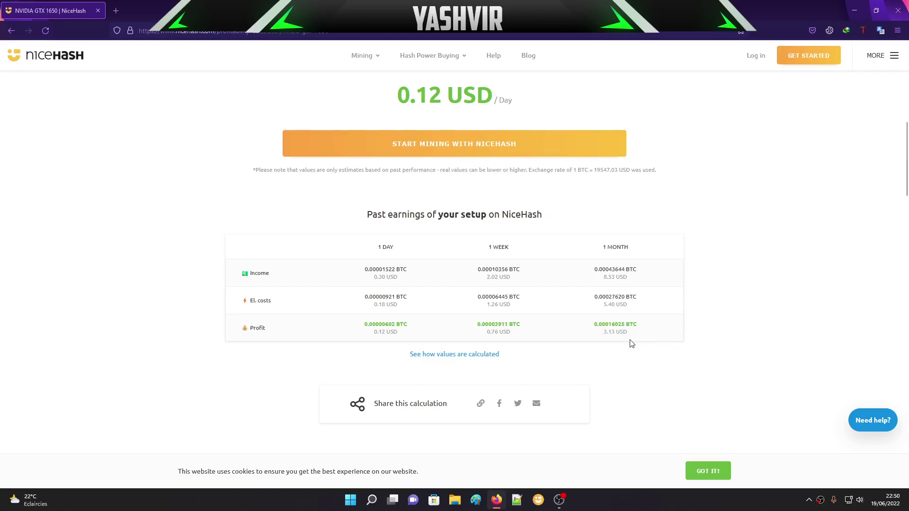
Work out the yearly profit in the Windows Calculator as 3.13 × 12, and close the calculator.
drag(603, 333, 612, 334)
click(369, 499)
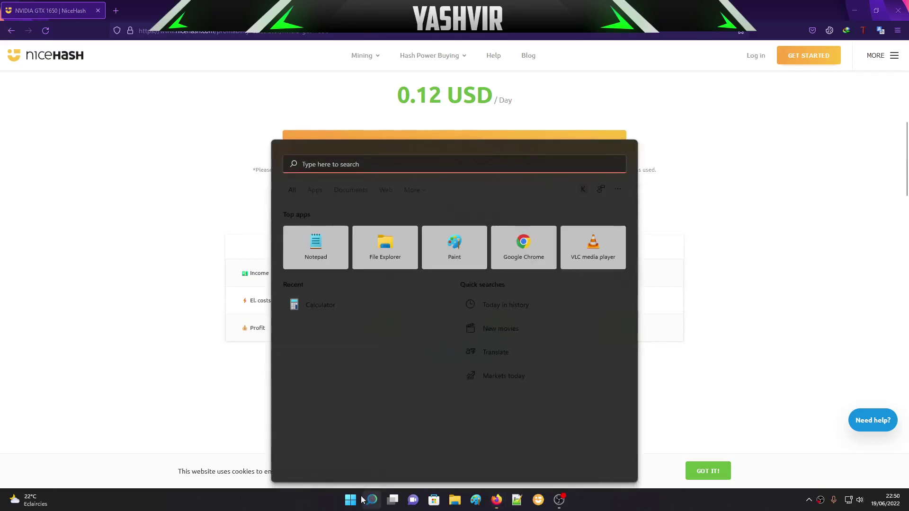
text(calc)
key(Return)
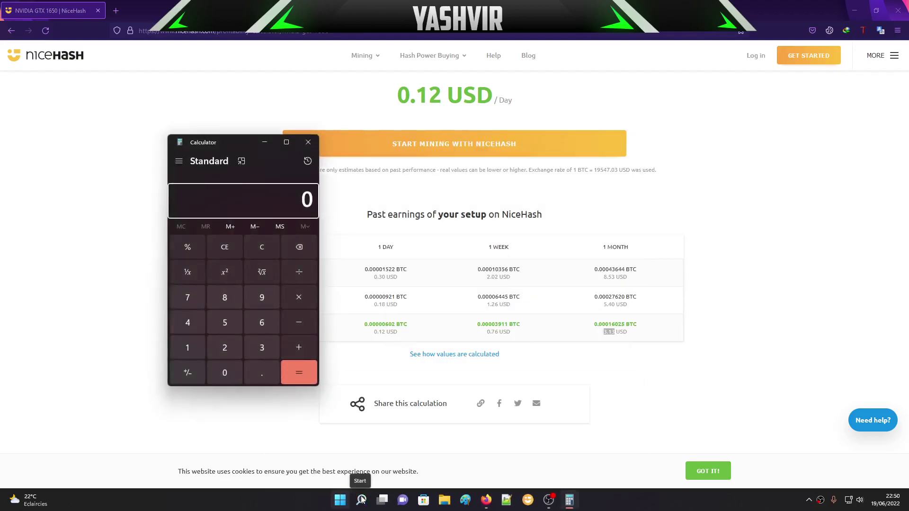
text(3.13)
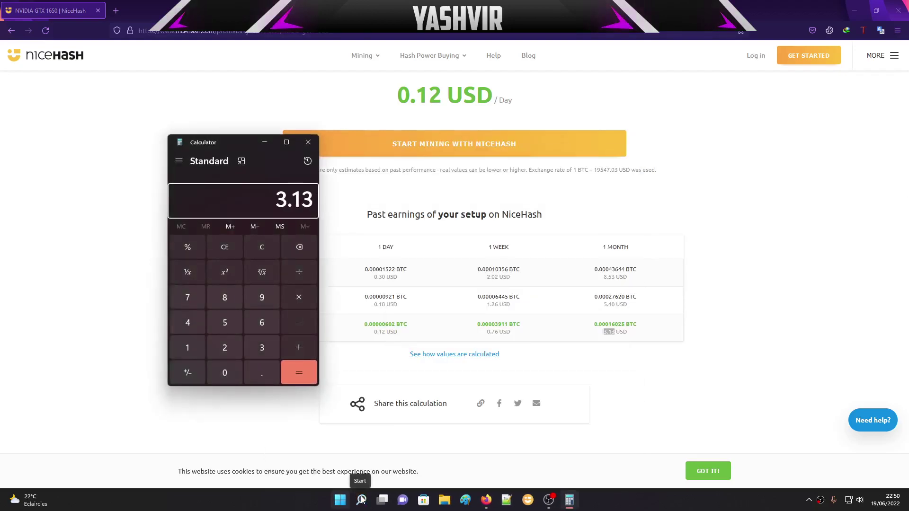
text(*12)
key(Return)
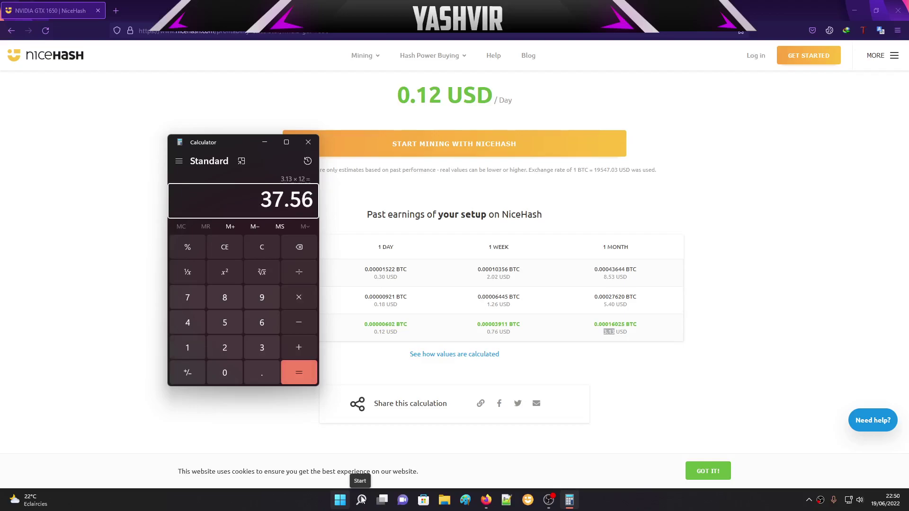
click(306, 143)
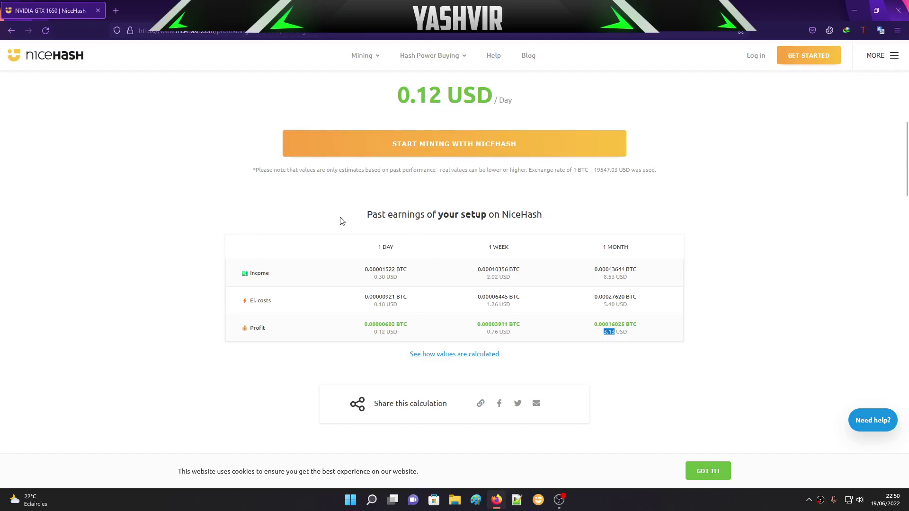
Review the profitability calculator's electricity cost and device settings together with the income estimate and past earnings.
scroll(200, 260, up, 1)
scroll(200, 261, up, 7)
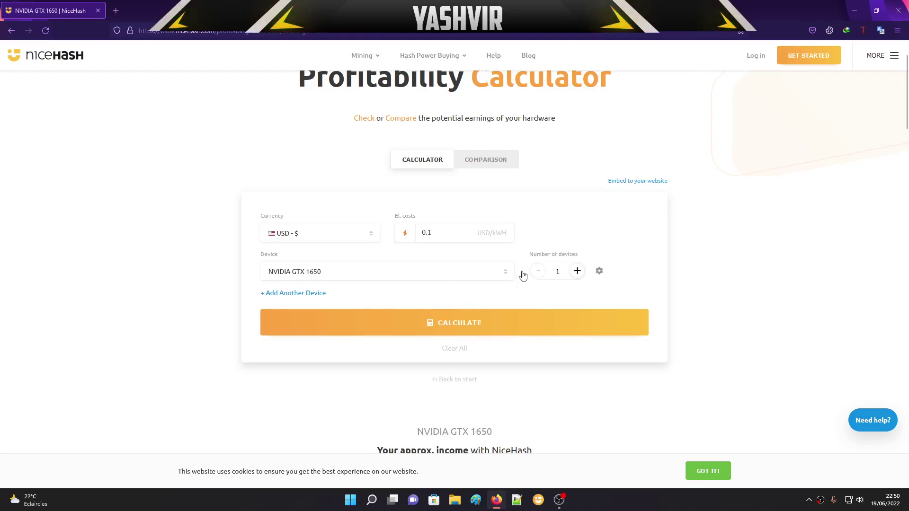
scroll(736, 286, down, 4)
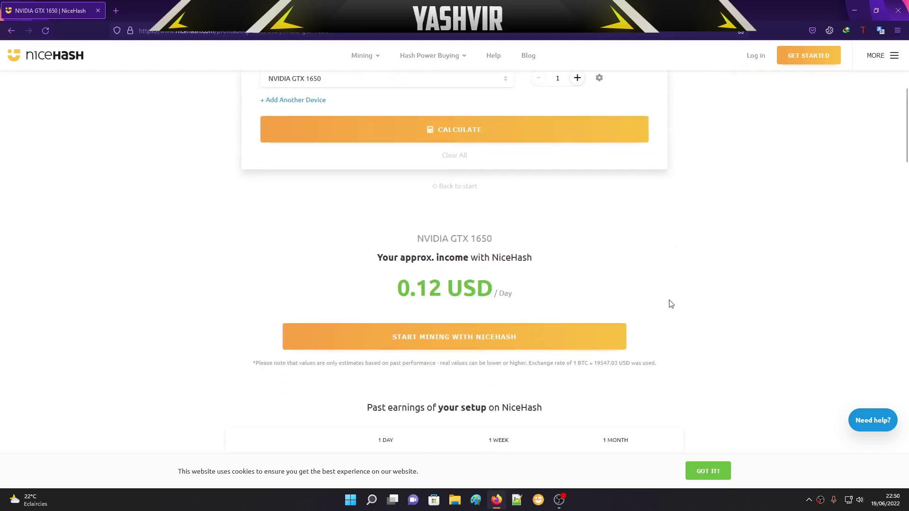
scroll(329, 262, up, 2)
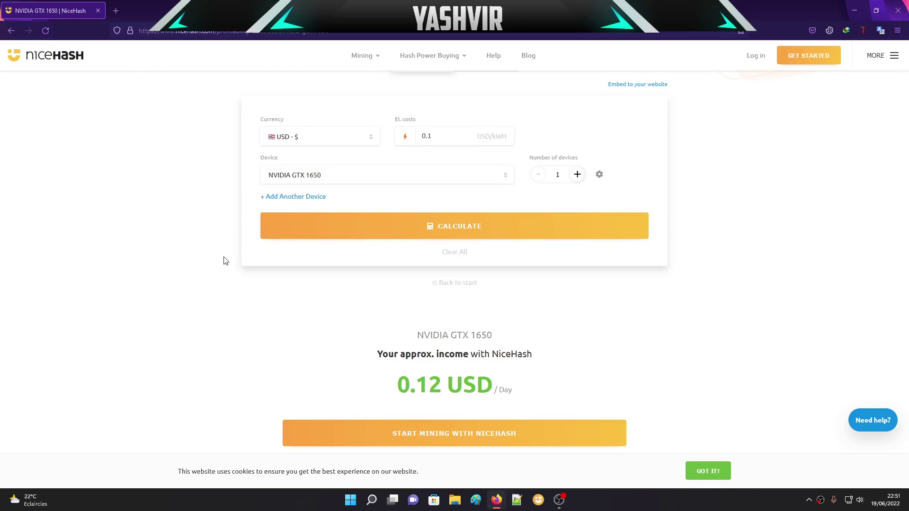
scroll(225, 261, down, 3)
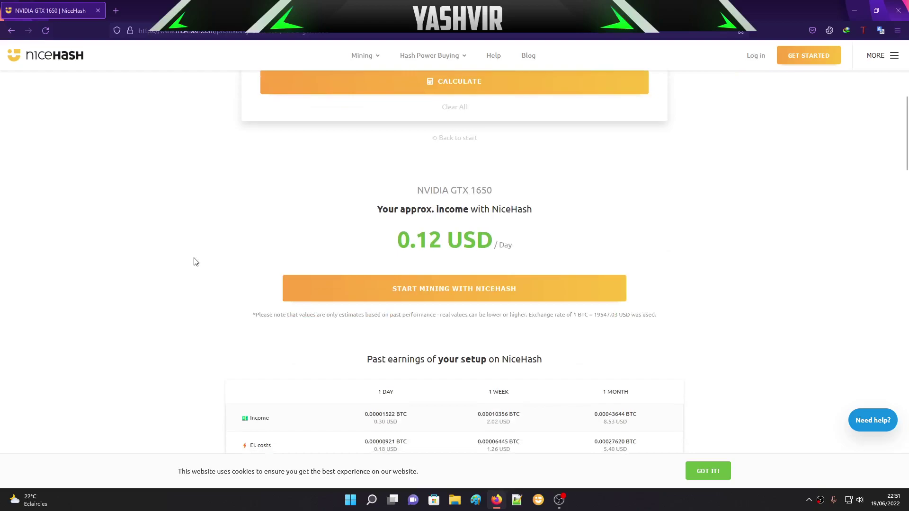
scroll(195, 262, down, 5)
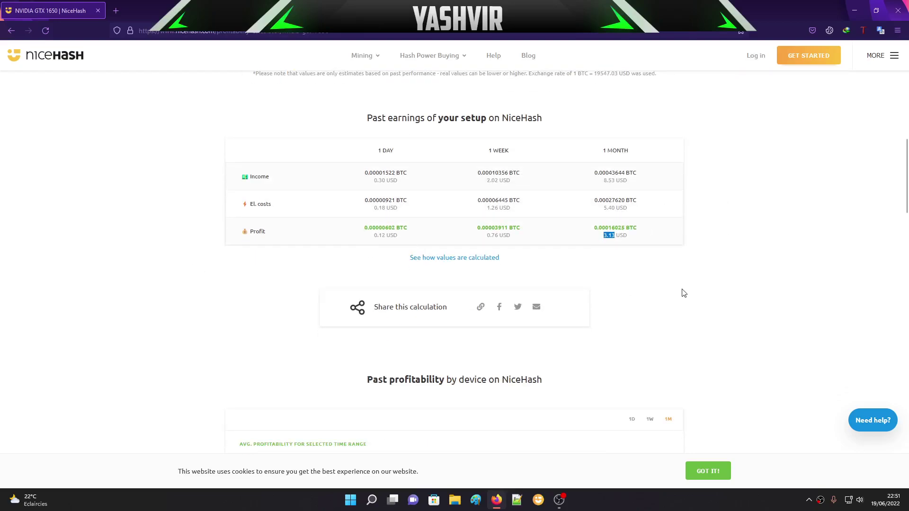
scroll(123, 263, up, 5)
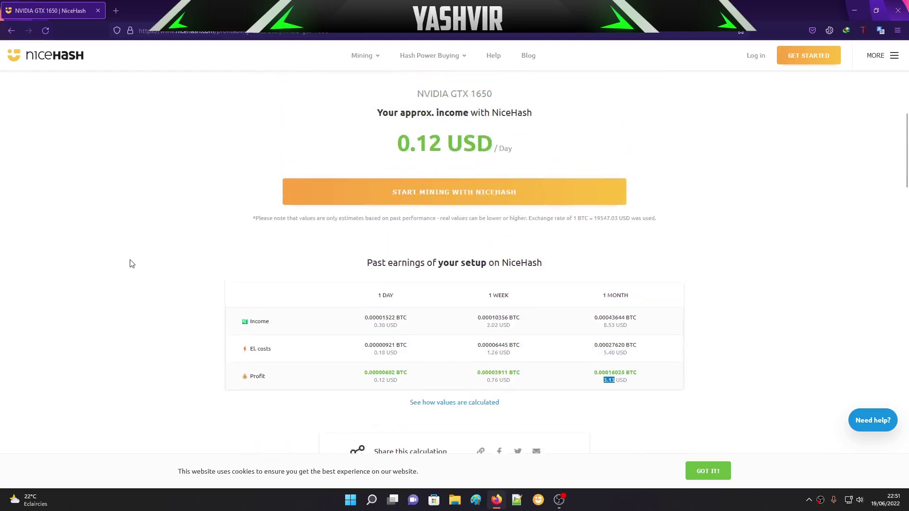
scroll(179, 277, up, 4)
drag(430, 383, 603, 403)
click(603, 403)
scroll(604, 403, down, 3)
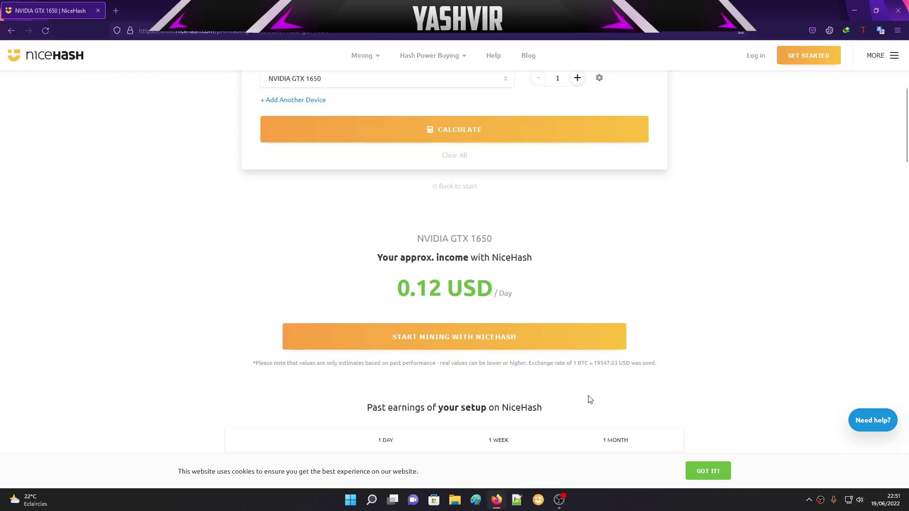
scroll(588, 398, down, 1)
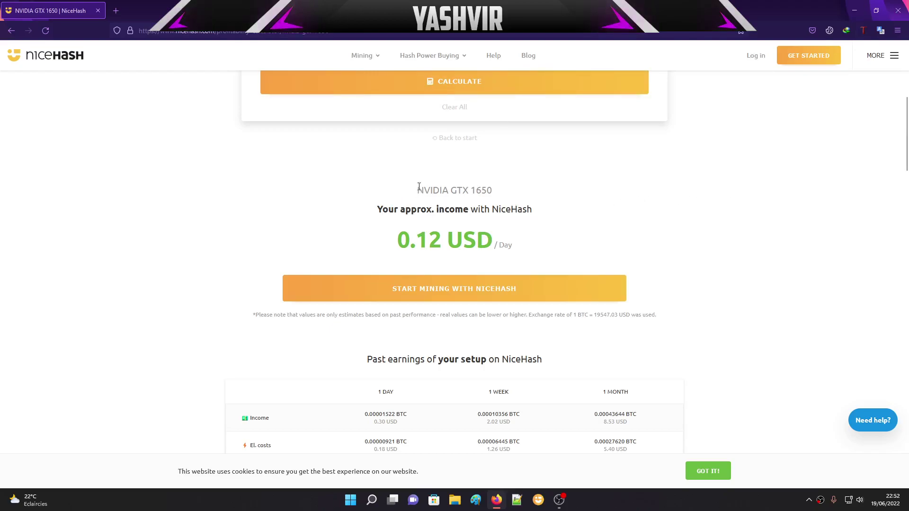
Check the graphics card model named above the income estimate.
drag(418, 187, 507, 197)
click(509, 198)
drag(423, 189, 513, 198)
click(513, 198)
drag(445, 192, 493, 192)
click(562, 199)
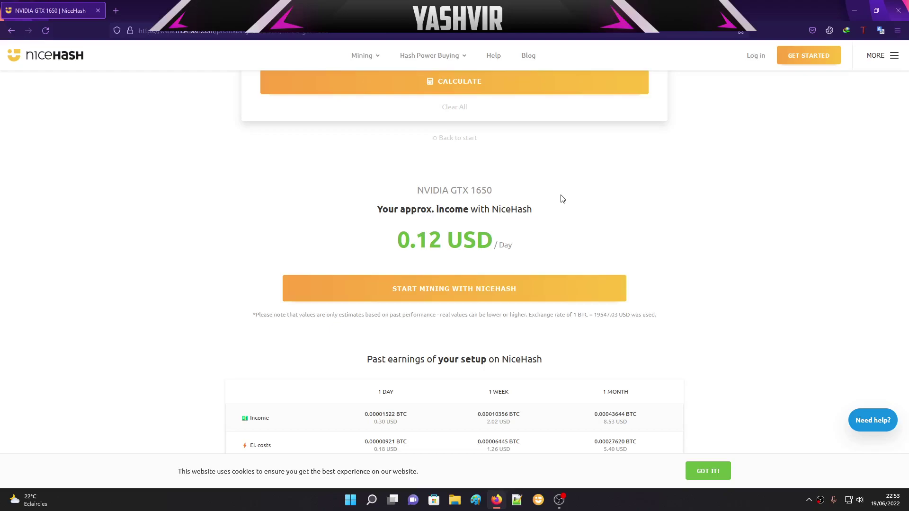
Close the browser, reposition the NiceHash Miner window nearer the desktop's centre, and show its advanced settings.
key(alt+F4)
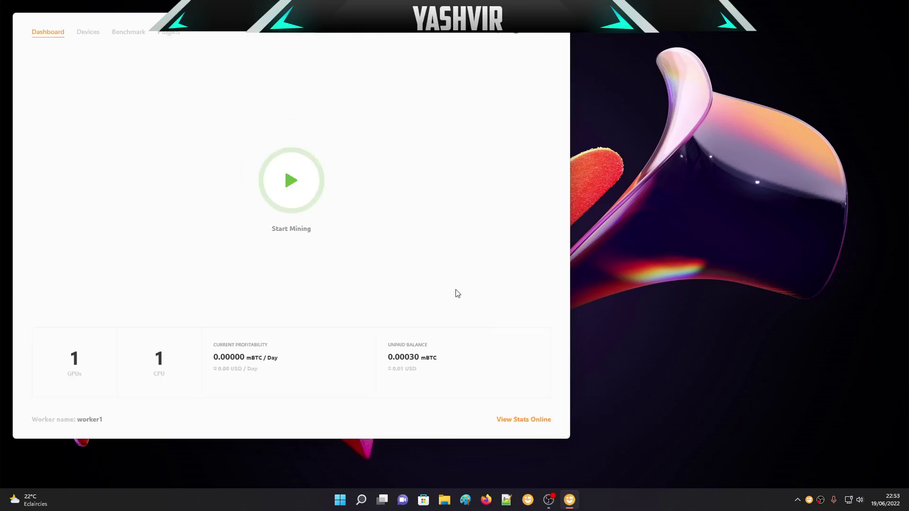
click(501, 33)
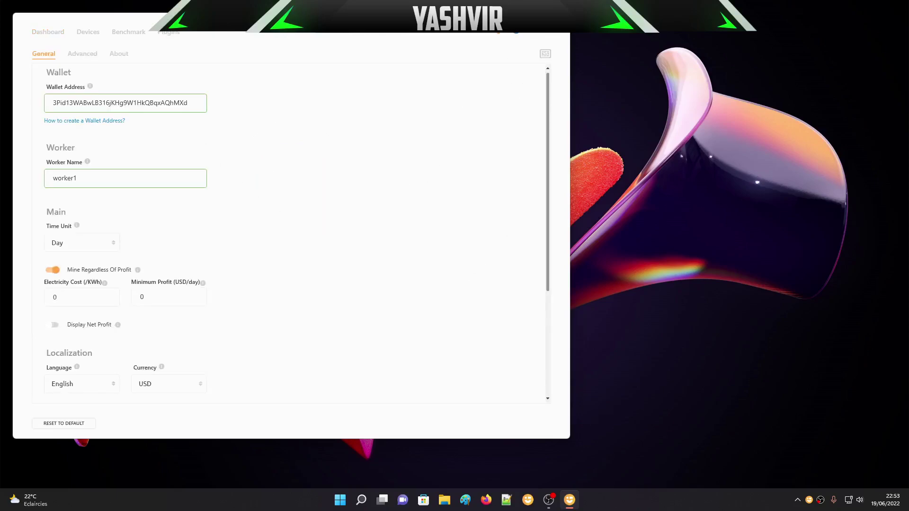
drag(268, 36, 384, 64)
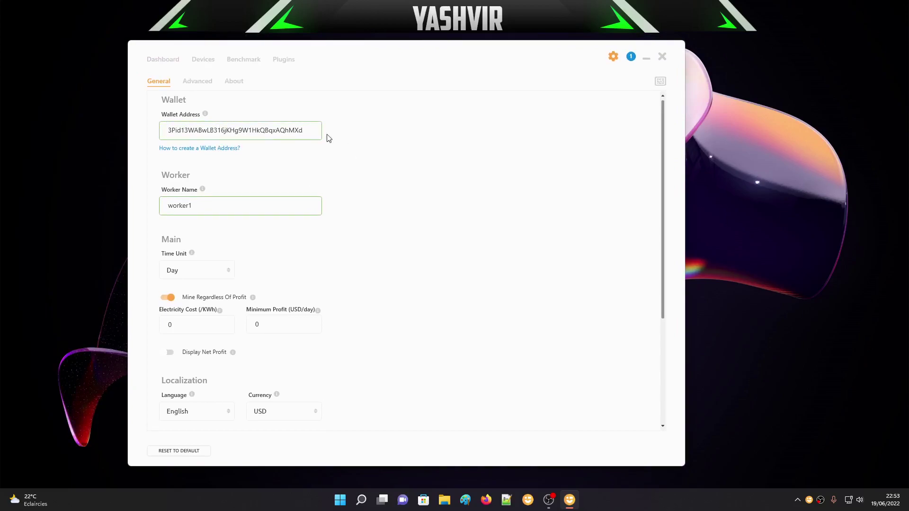
click(198, 81)
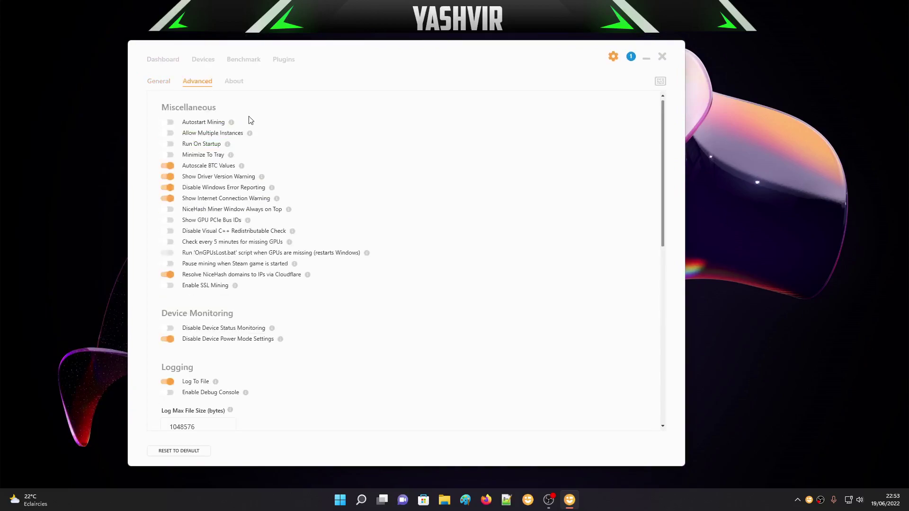
Review the miscellaneous, device monitoring, logging and idle mining options in the advanced settings.
scroll(318, 262, down, 3)
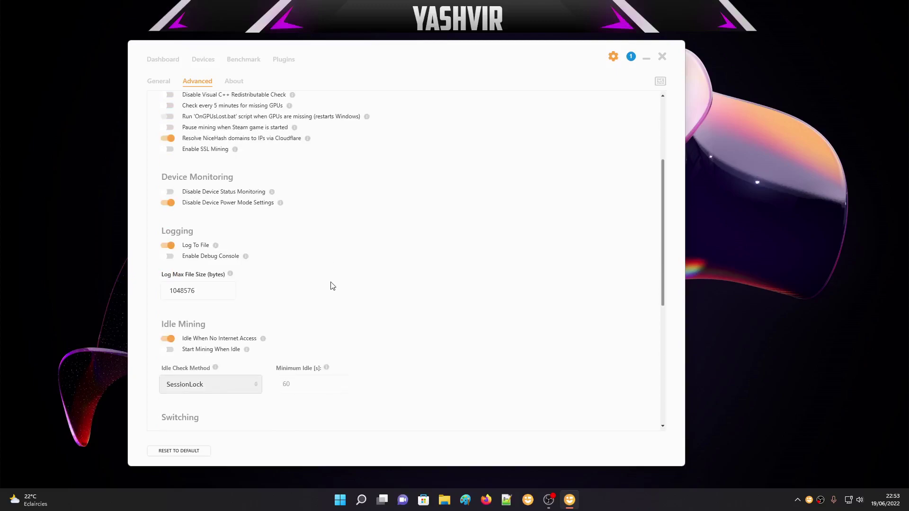
scroll(334, 285, up, 2)
scroll(335, 286, up, 2)
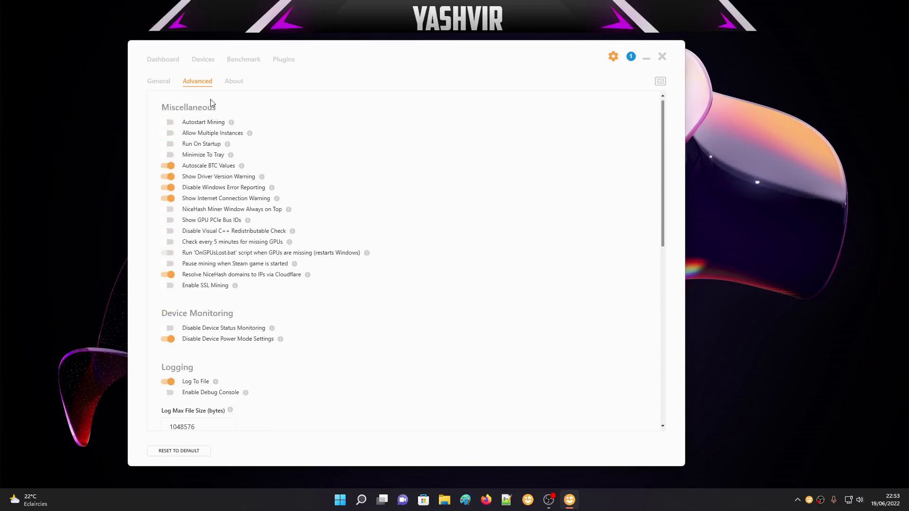
List the GTX 1650's benchmark algorithms and disable the two without a benchmark, Autolykos on lolMiner and BeamV3 on NBMiner.
click(242, 59)
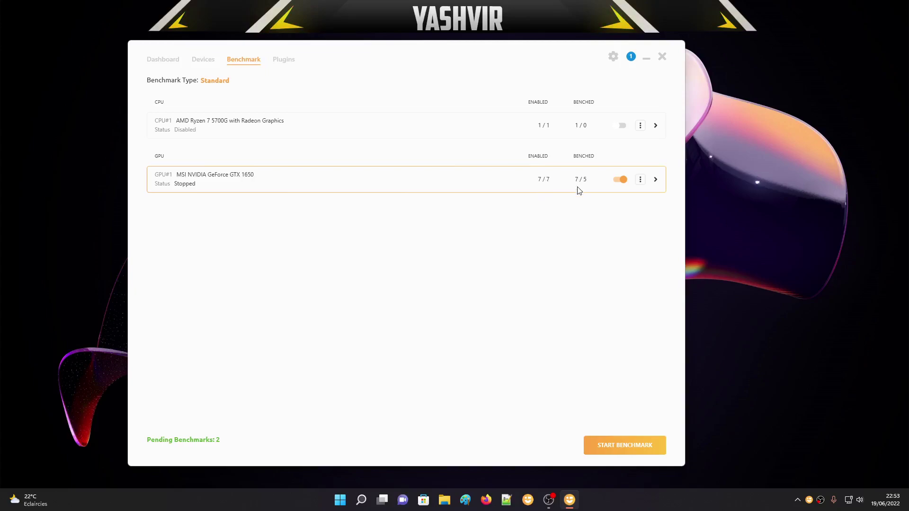
click(640, 178)
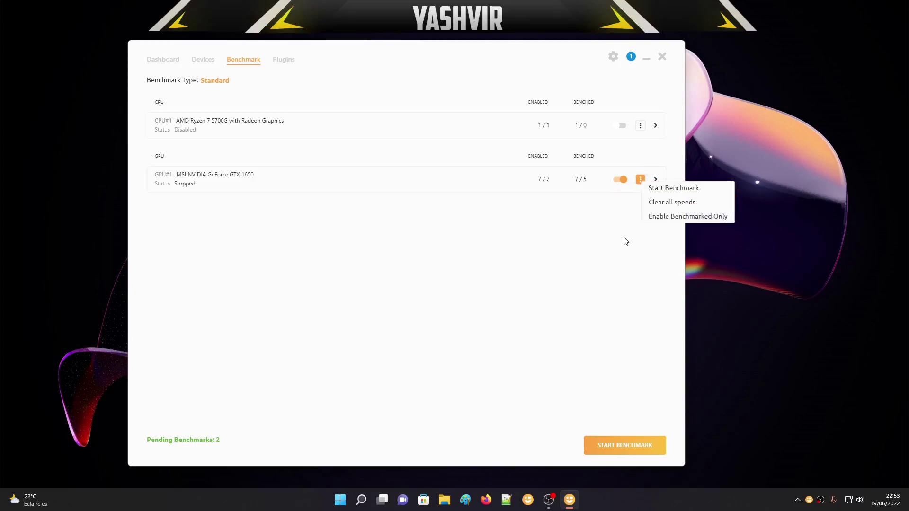
click(655, 185)
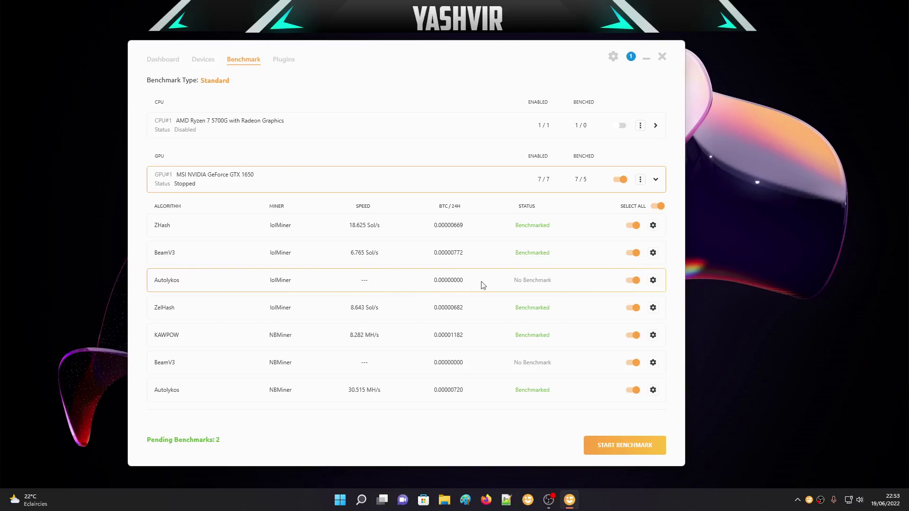
click(635, 281)
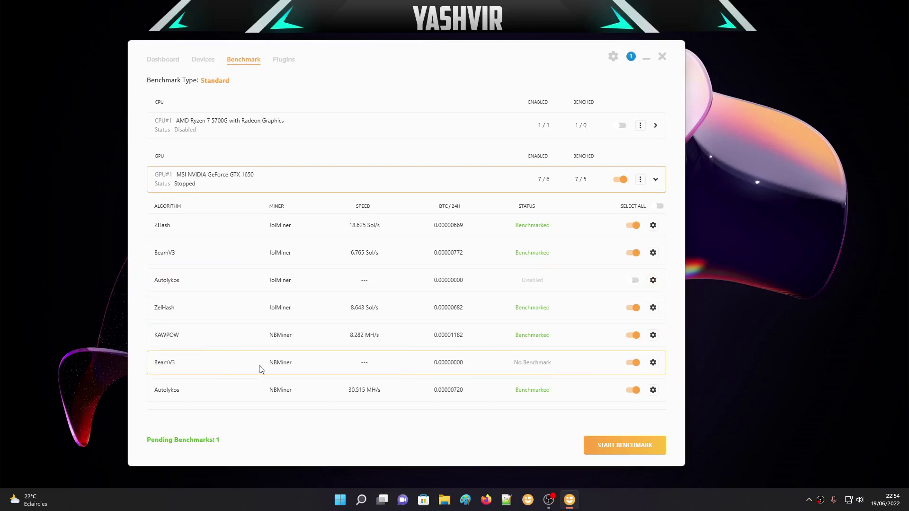
click(635, 363)
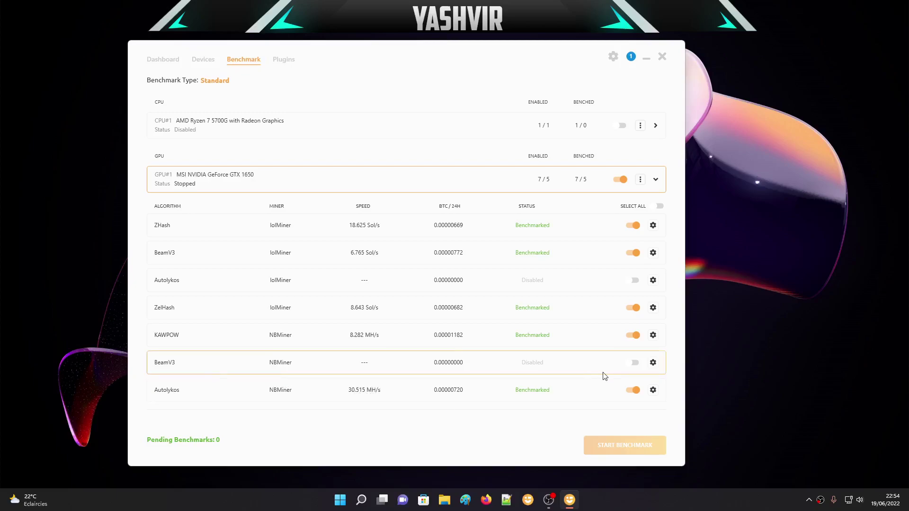
Switch all GTX 1650 algorithms on, off and on again, and disable Autolykos on lolMiner and BeamV3 on NBMiner.
click(659, 206)
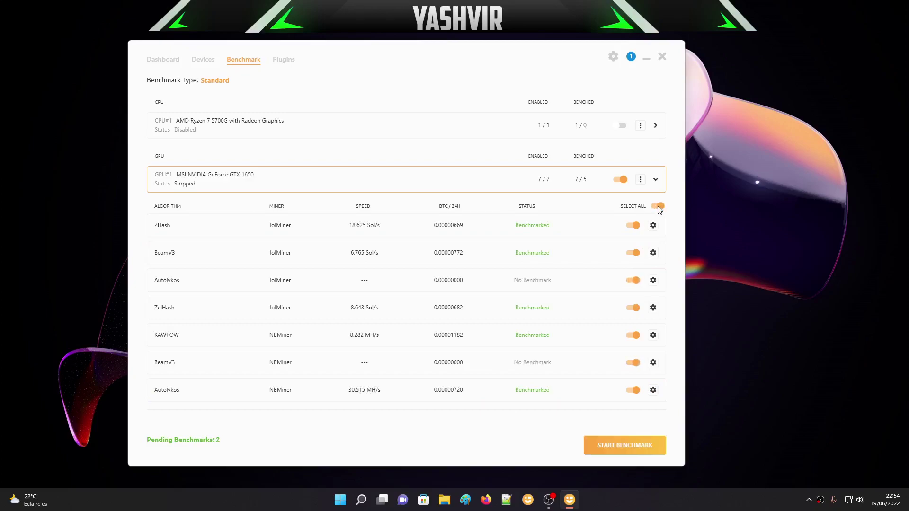
click(659, 206)
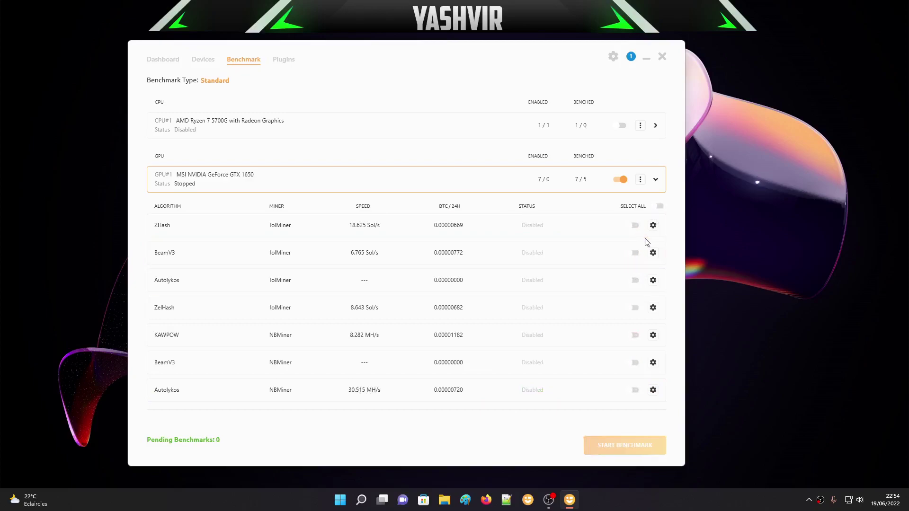
click(659, 206)
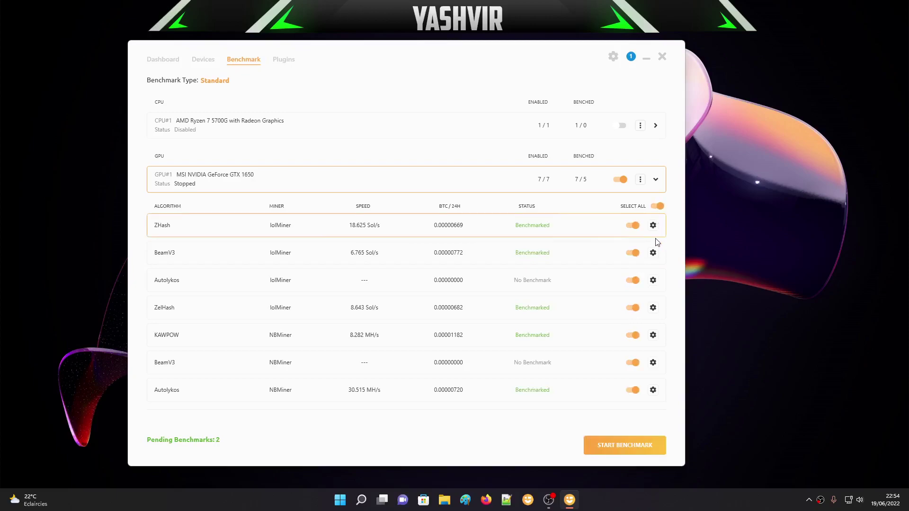
click(632, 279)
click(632, 362)
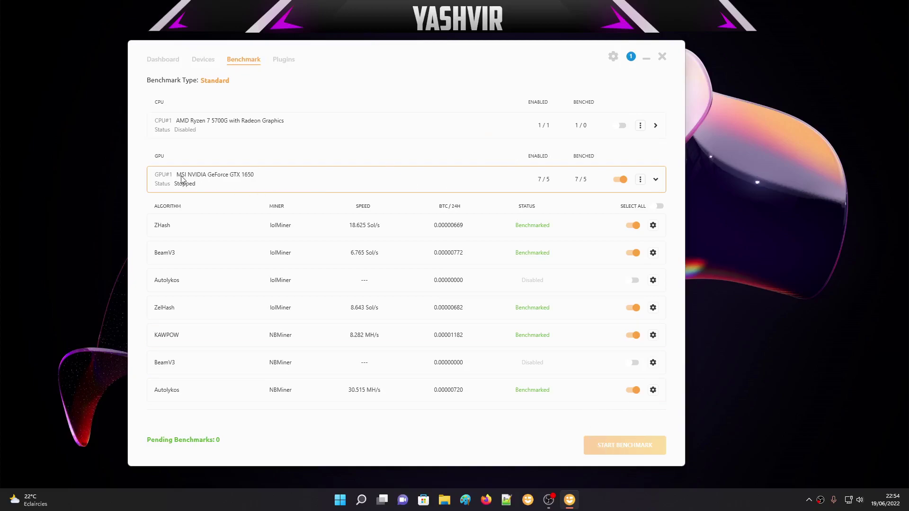
Look over the list of miner plugins and the status of the mining devices.
click(282, 60)
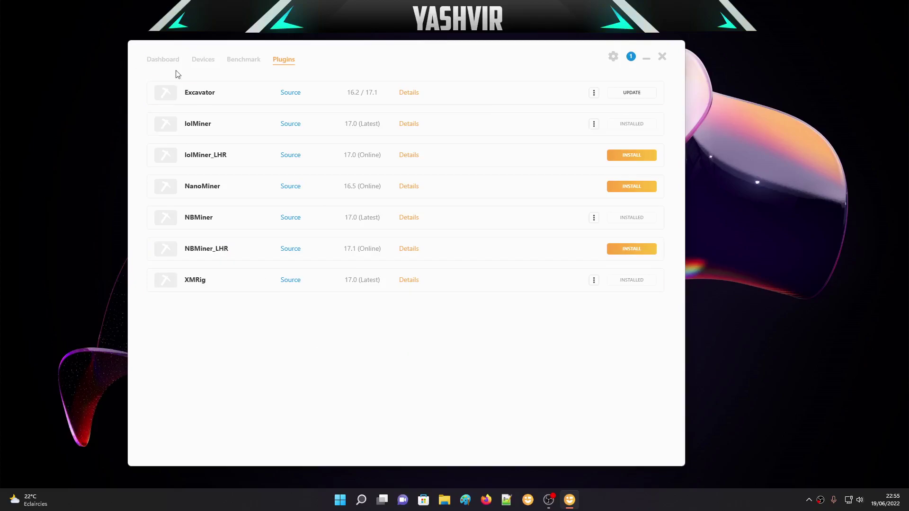
click(205, 65)
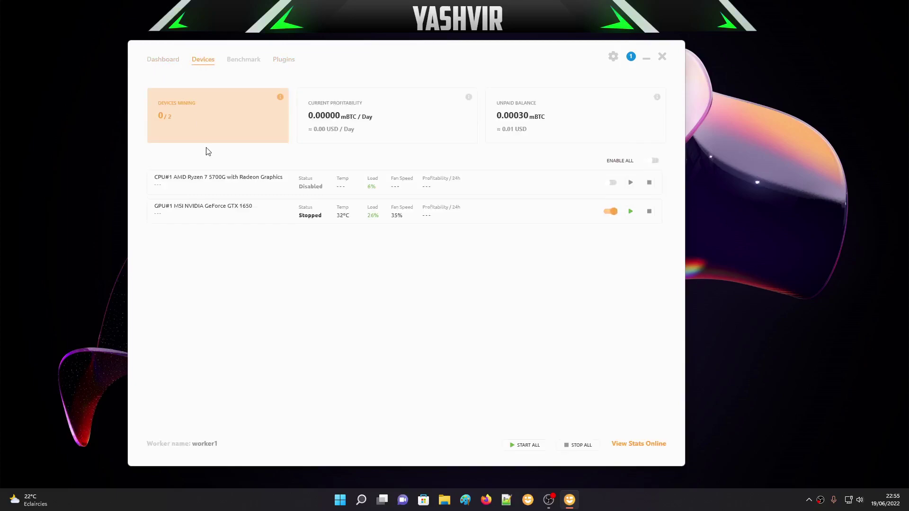
Start mining from the dashboard and reposition the NBMiner console window that opens.
click(165, 65)
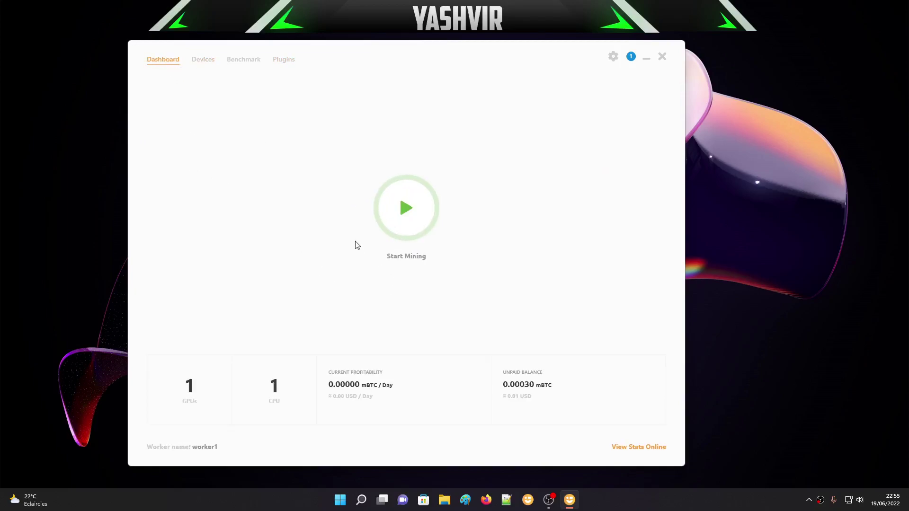
click(407, 221)
drag(391, 45, 458, 111)
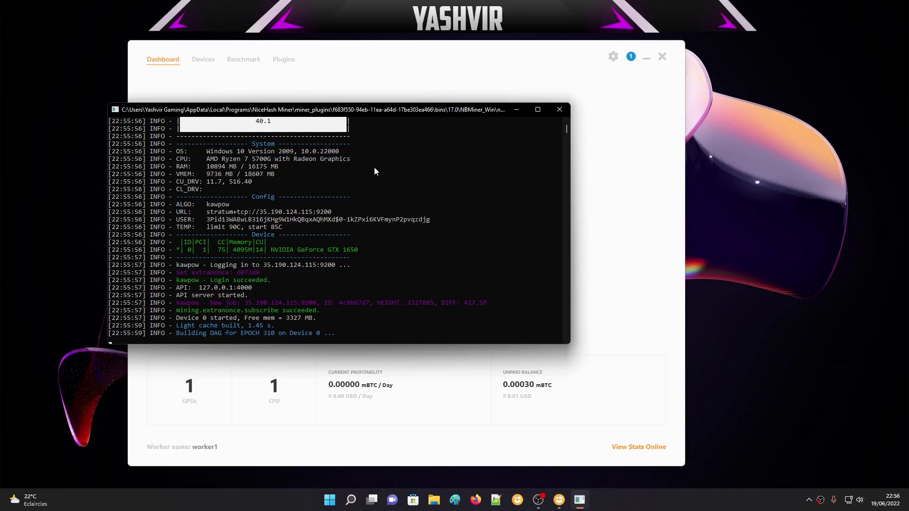
Check the dashboard's mining state, minimize NiceHash Miner, and reposition and enlarge the NBMiner console window.
click(647, 59)
drag(400, 111, 365, 94)
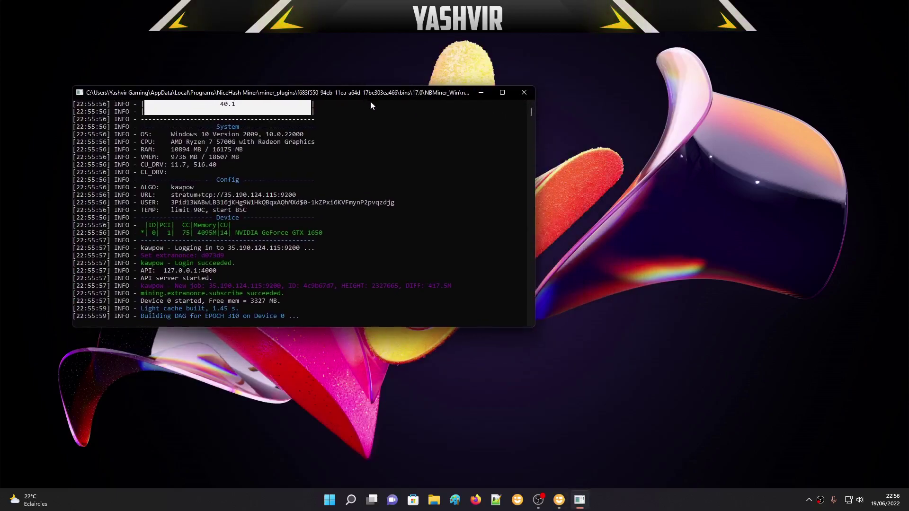
click(558, 500)
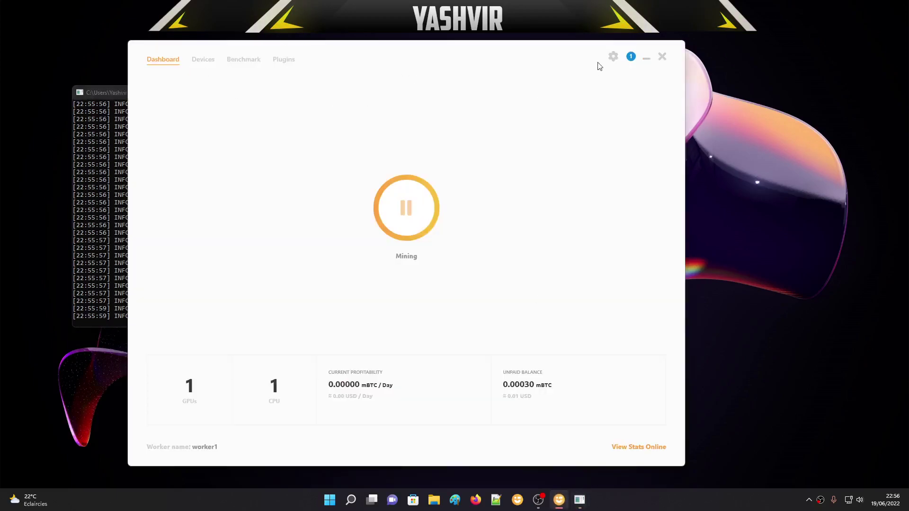
click(645, 58)
mouse_move(336, 96)
mouse_down()
mouse_move(374, 97)
mouse_move(319, 75)
mouse_move(346, 90)
mouse_up()
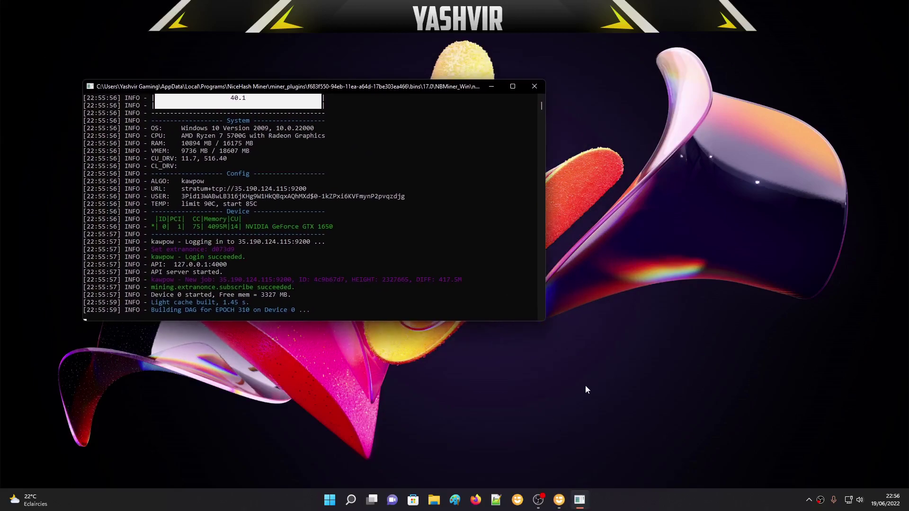
drag(544, 321, 613, 389)
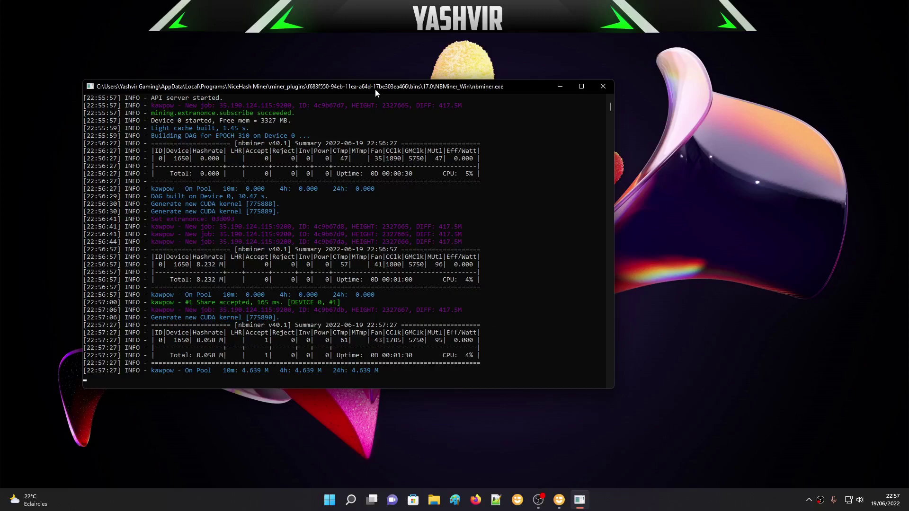
Restore NiceHash Miner, show the devices' live mining status, and offset its window so the NBMiner console stays partly visible.
drag(375, 89, 357, 67)
click(559, 500)
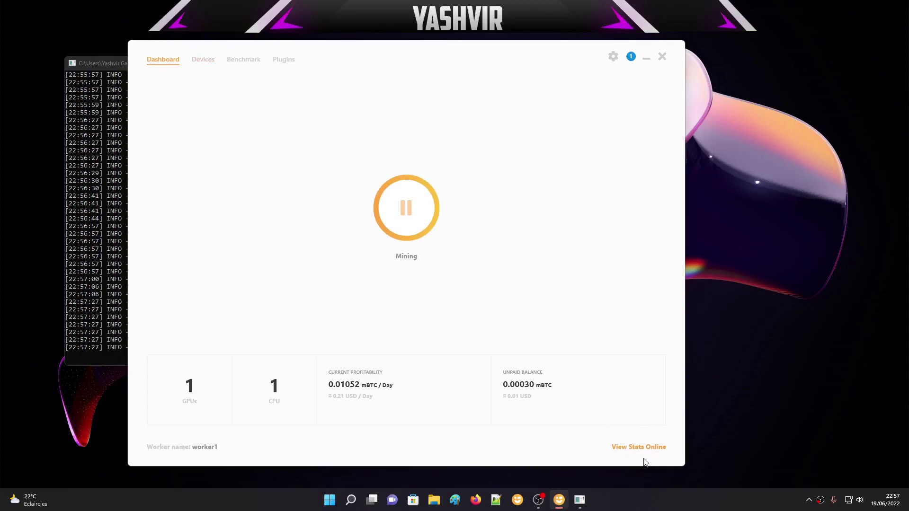
click(202, 59)
drag(419, 53, 520, 59)
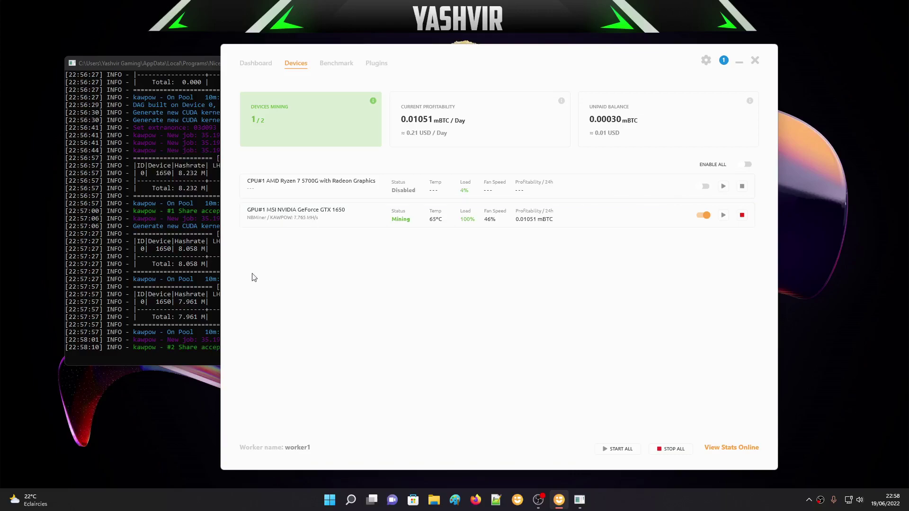
Bring the NBMiner console to the front and read its hashrate summaries and accepted shares.
click(180, 324)
click(684, 366)
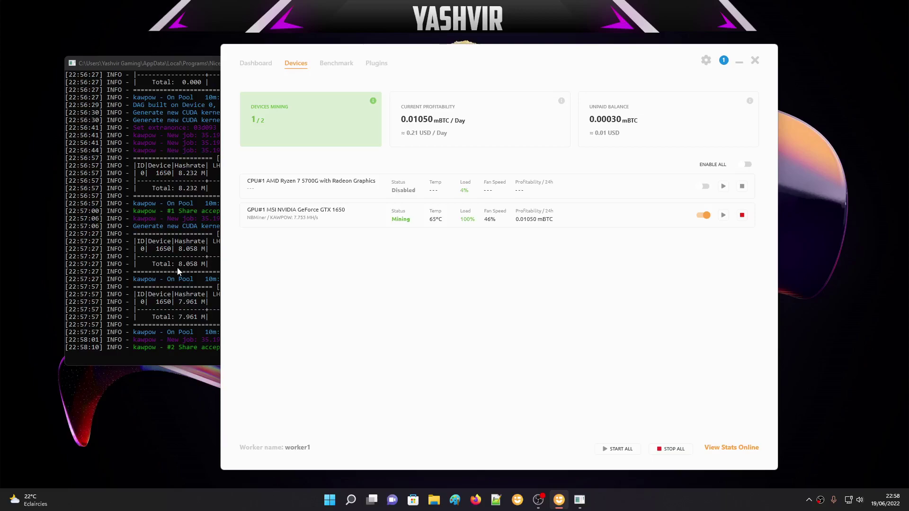
click(190, 263)
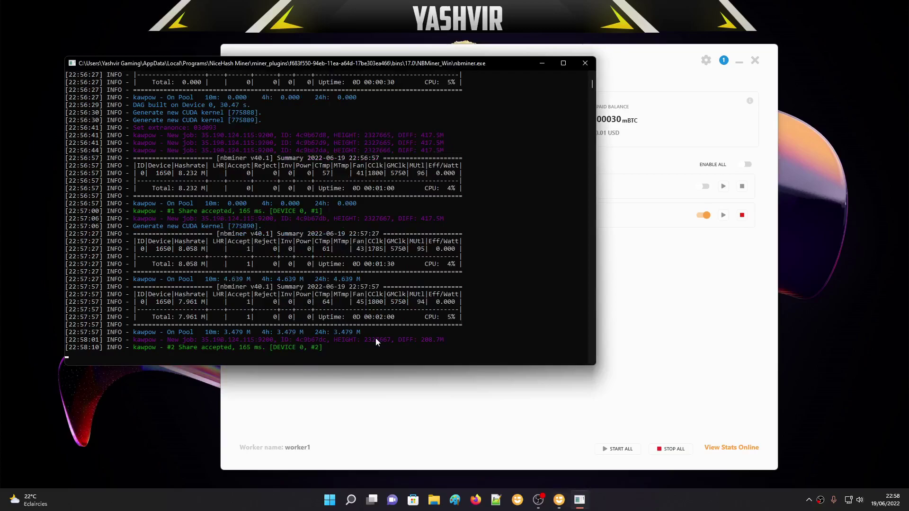
Check the recording status and audio levels in OBS, and minimize its window.
click(538, 499)
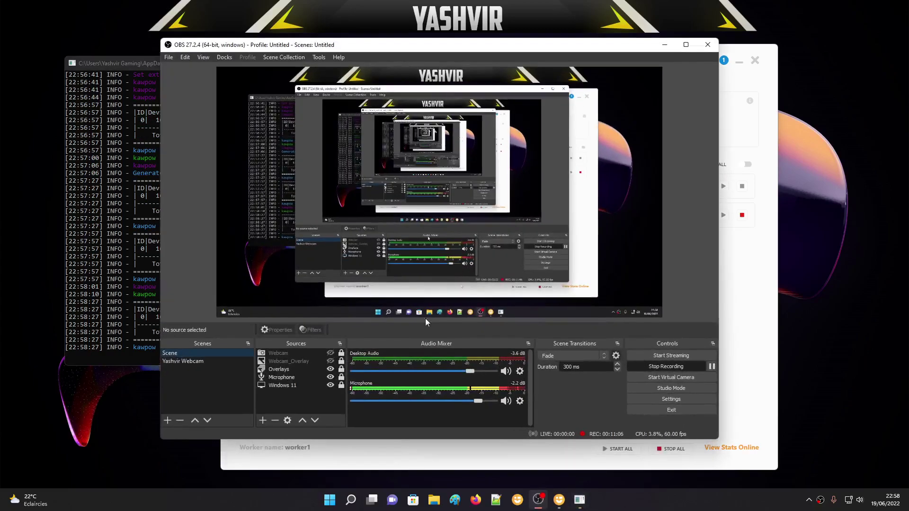
click(664, 44)
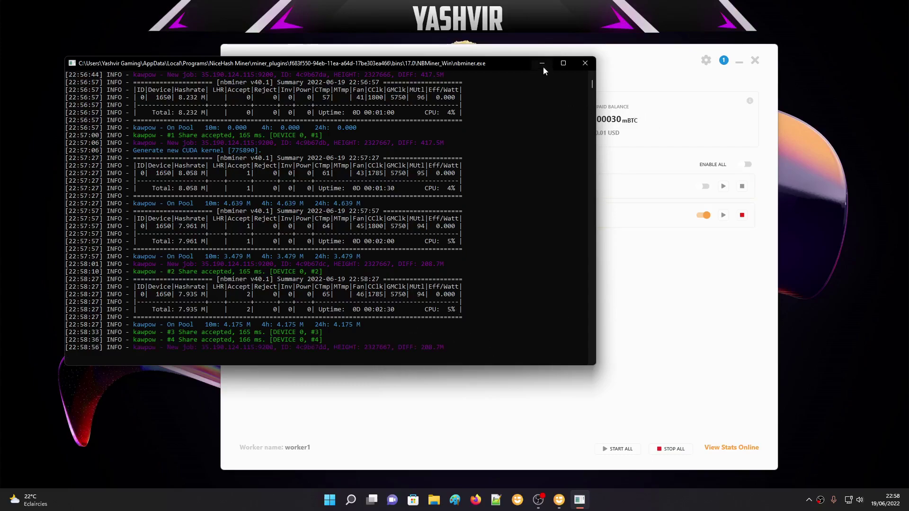
Review the NBMiner console's recent log entries, minimize NiceHash Miner, and reposition the console on the desktop.
drag(493, 62, 469, 92)
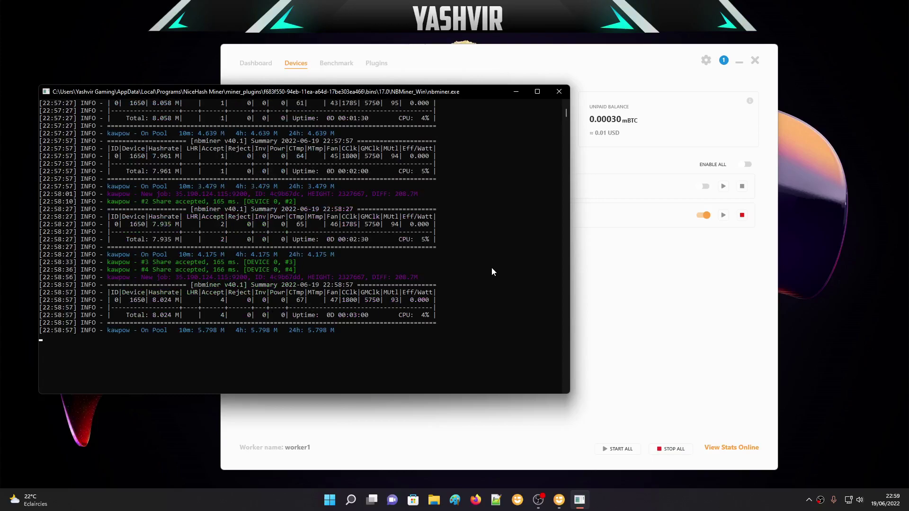
scroll(491, 272, up, 2)
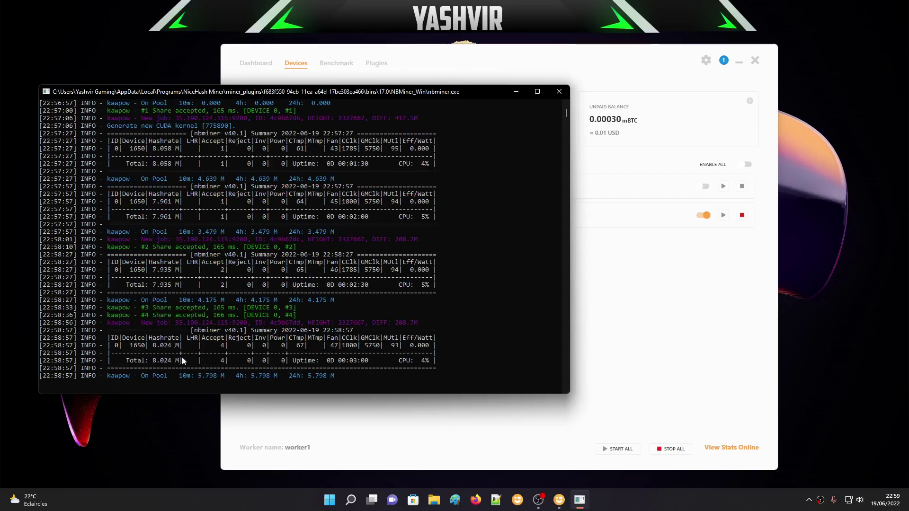
click(738, 62)
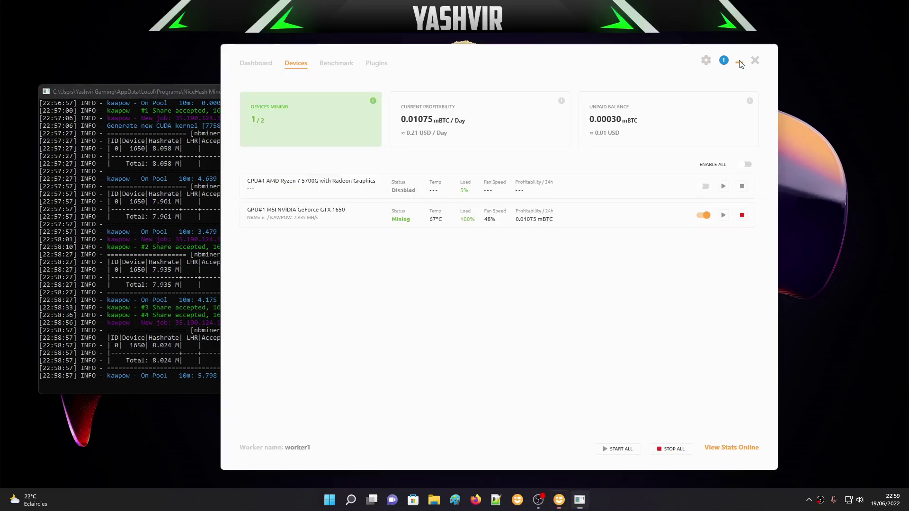
mouse_move(248, 95)
mouse_down()
mouse_move(396, 93)
mouse_move(302, 78)
mouse_move(264, 89)
mouse_up()
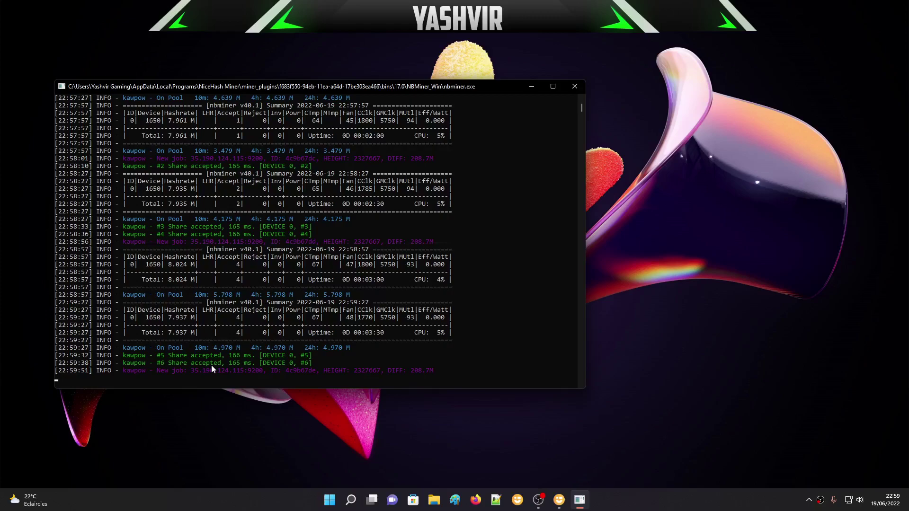
click(653, 505)
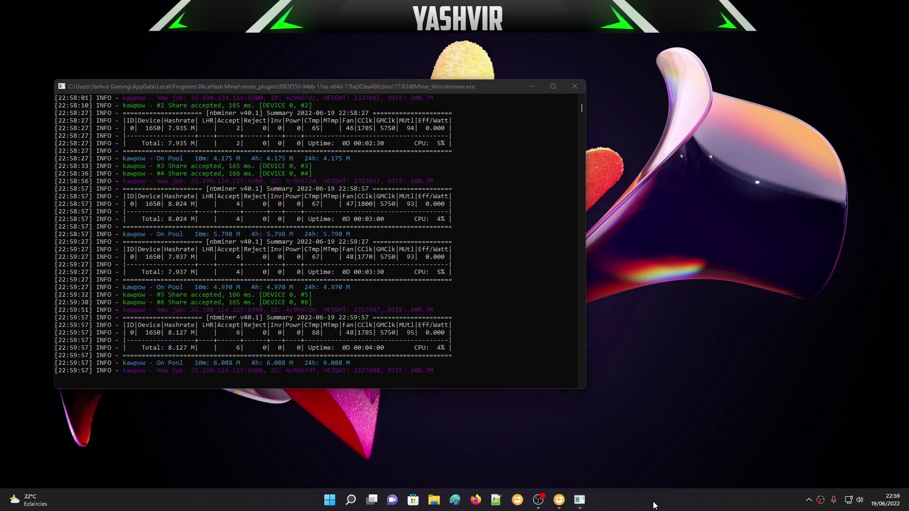